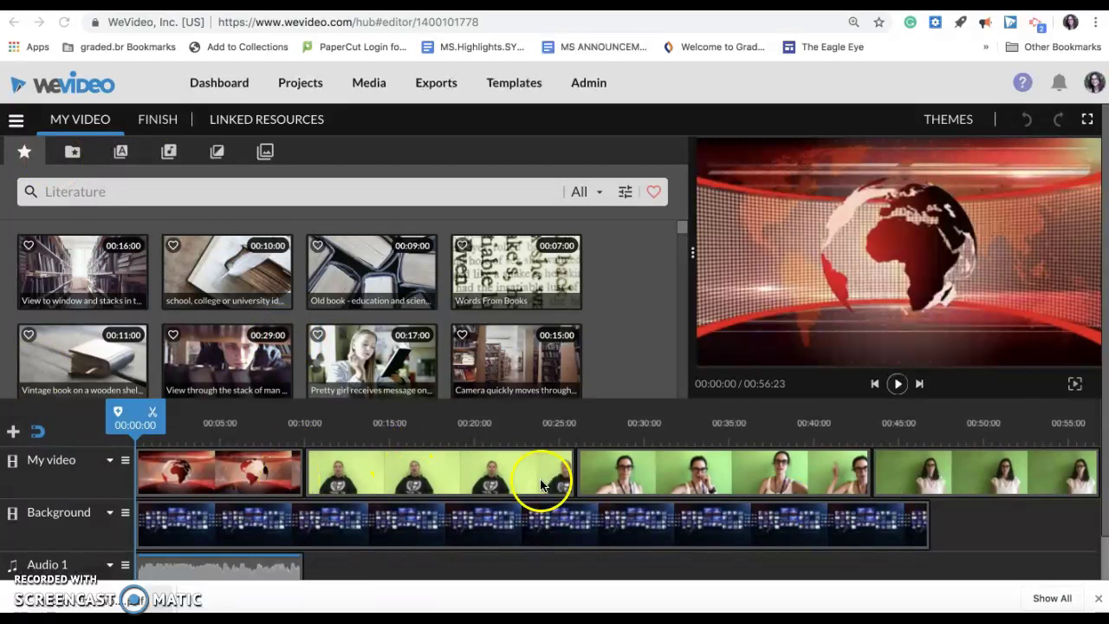
- Select the third clip, play it from about 00:26 and stop at 00:29:05
click(700, 464)
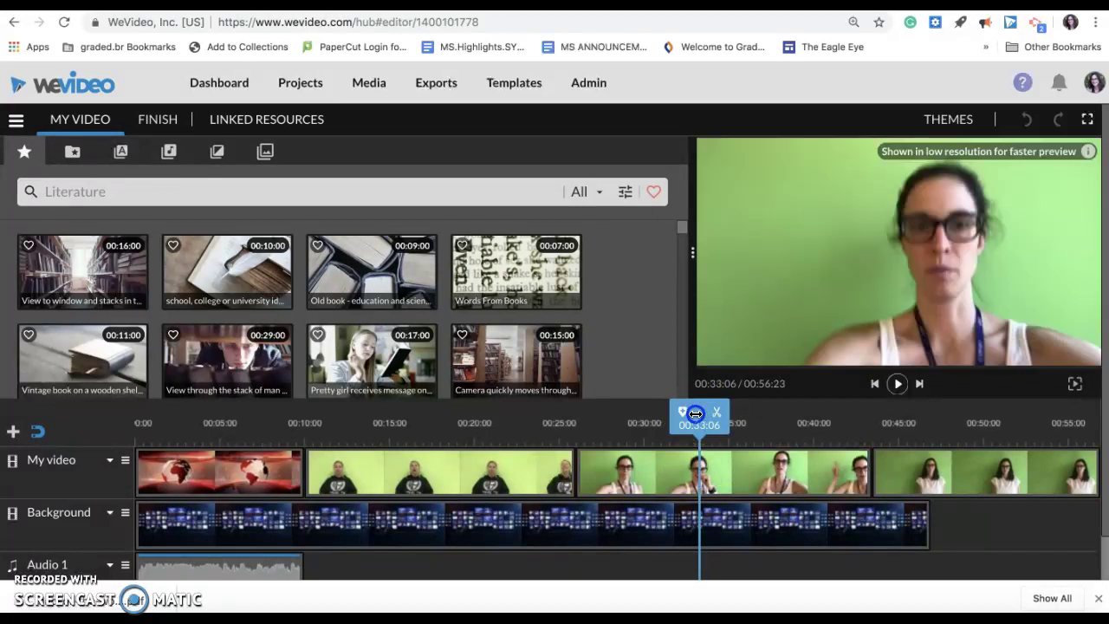
mouse_move(702, 406)
mouse_down()
mouse_move(592, 417)
mouse_move(847, 411)
mouse_move(575, 410)
mouse_up()
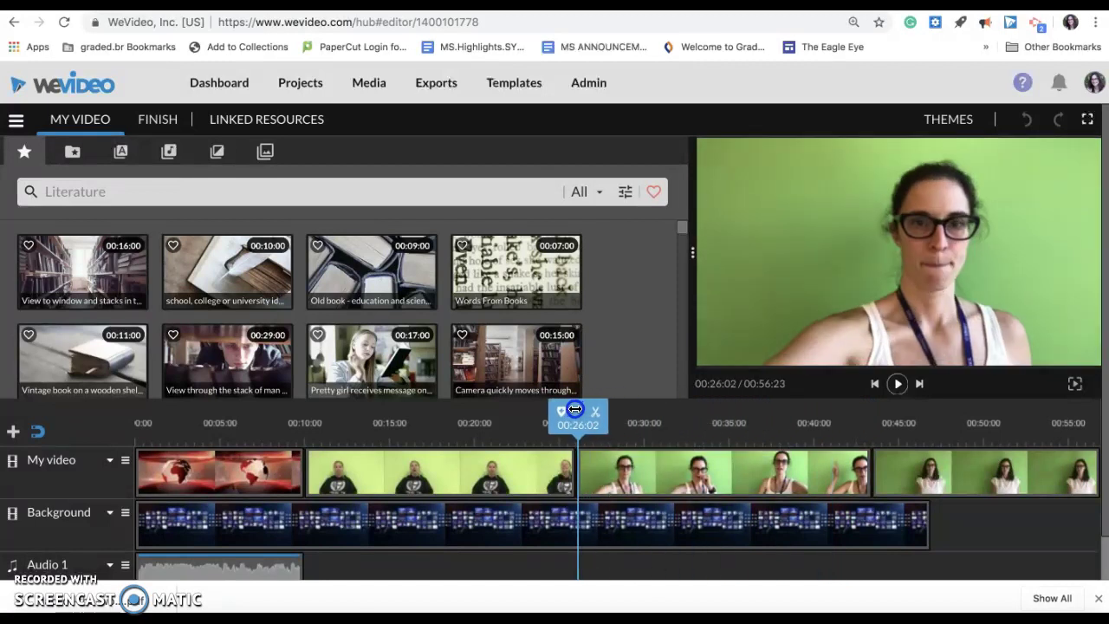
key(space)
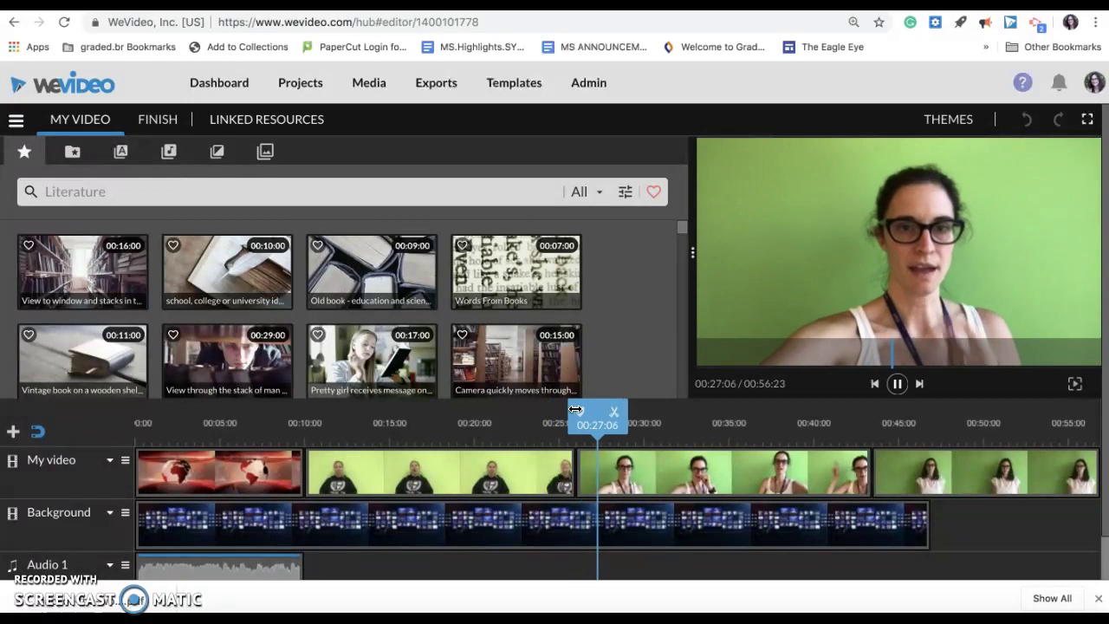
key(space)
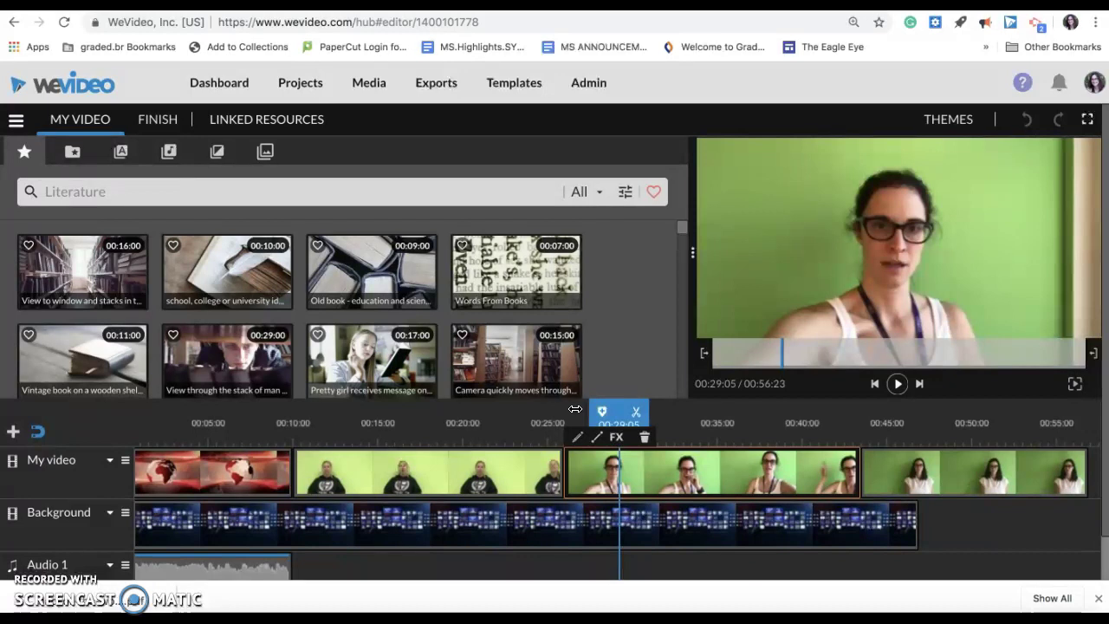
- Split the third green-screen clip at the 00:29:05 playhead
click(637, 416)
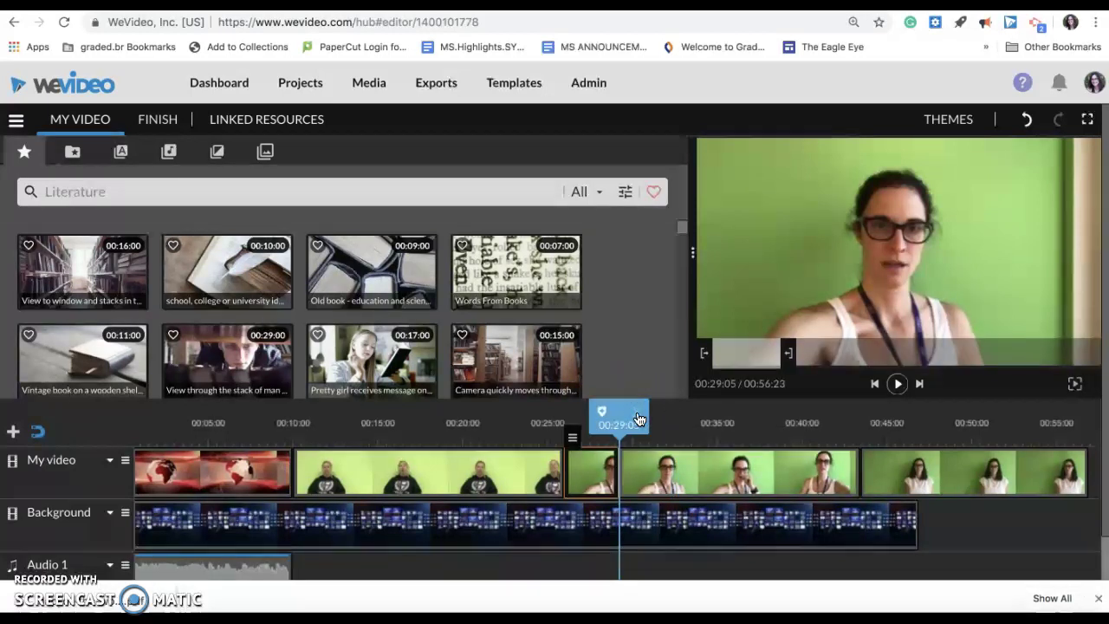
click(684, 507)
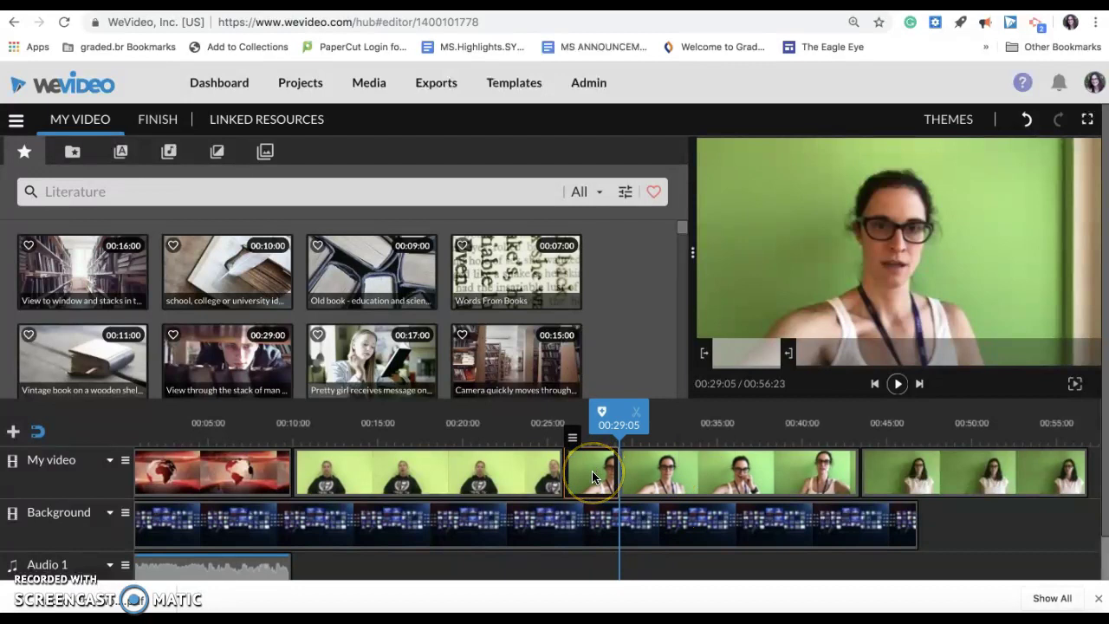
click(664, 472)
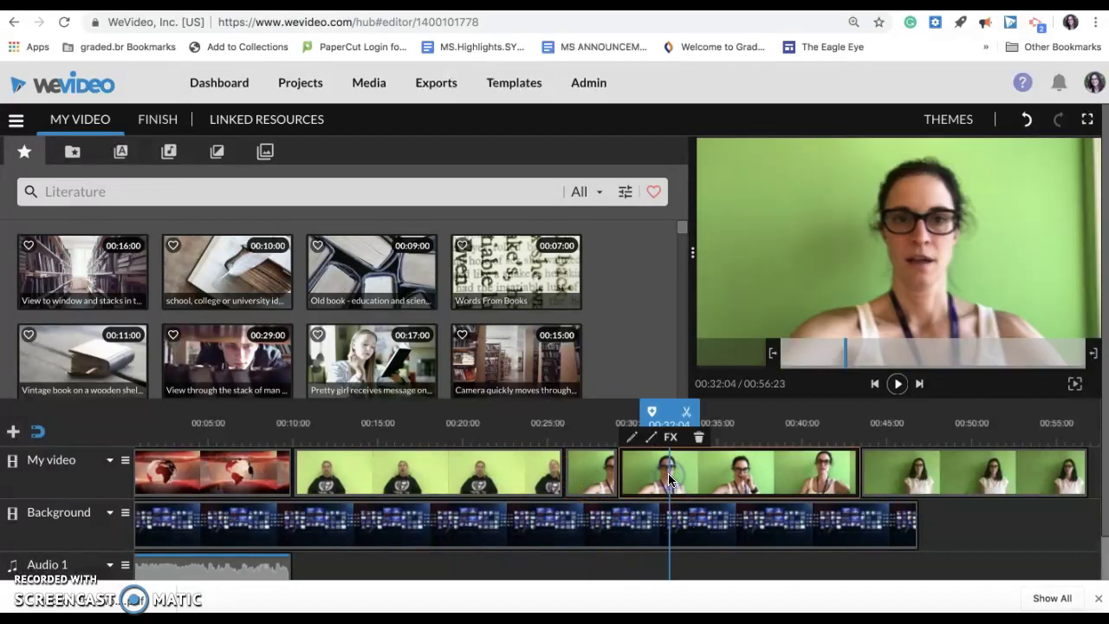
- Select the short three-second opening piece and open its options
click(587, 479)
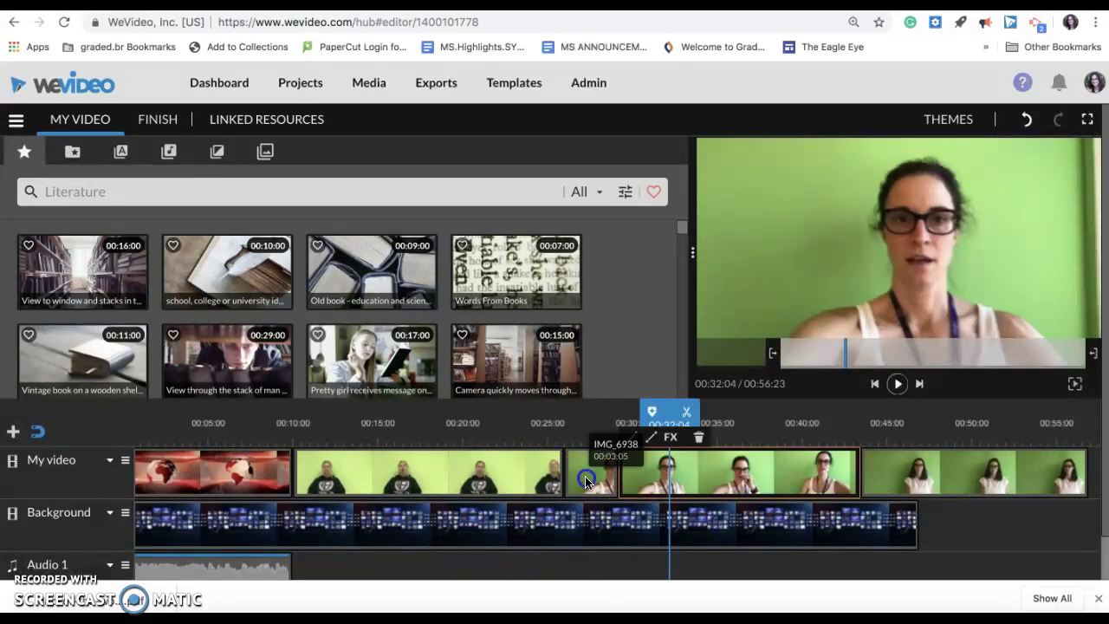
click(597, 472)
drag(594, 472, 568, 459)
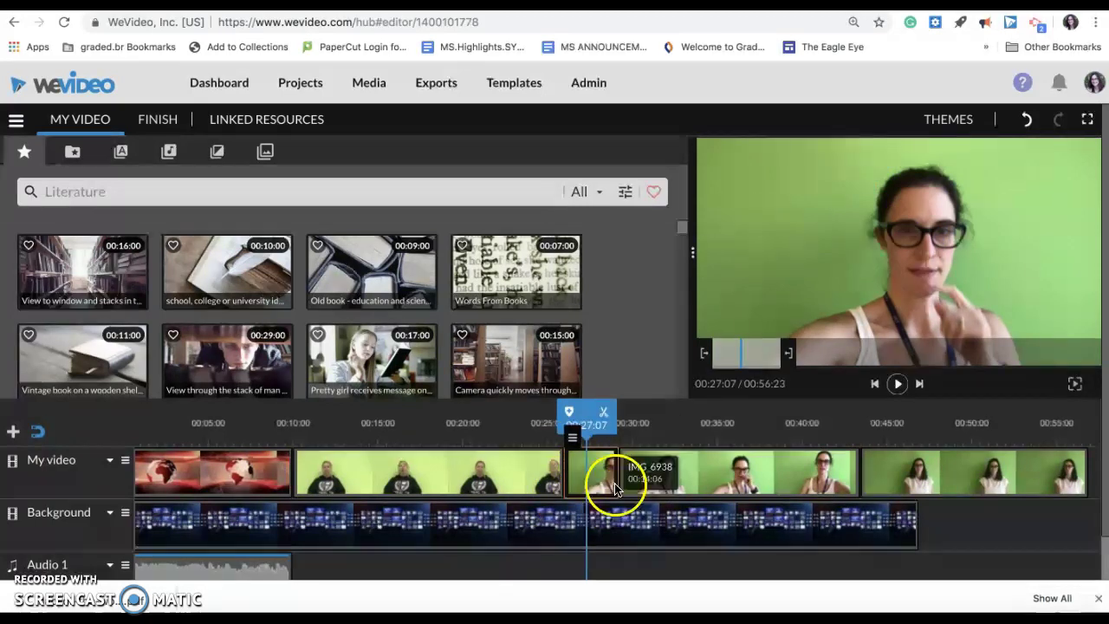
drag(572, 507, 598, 473)
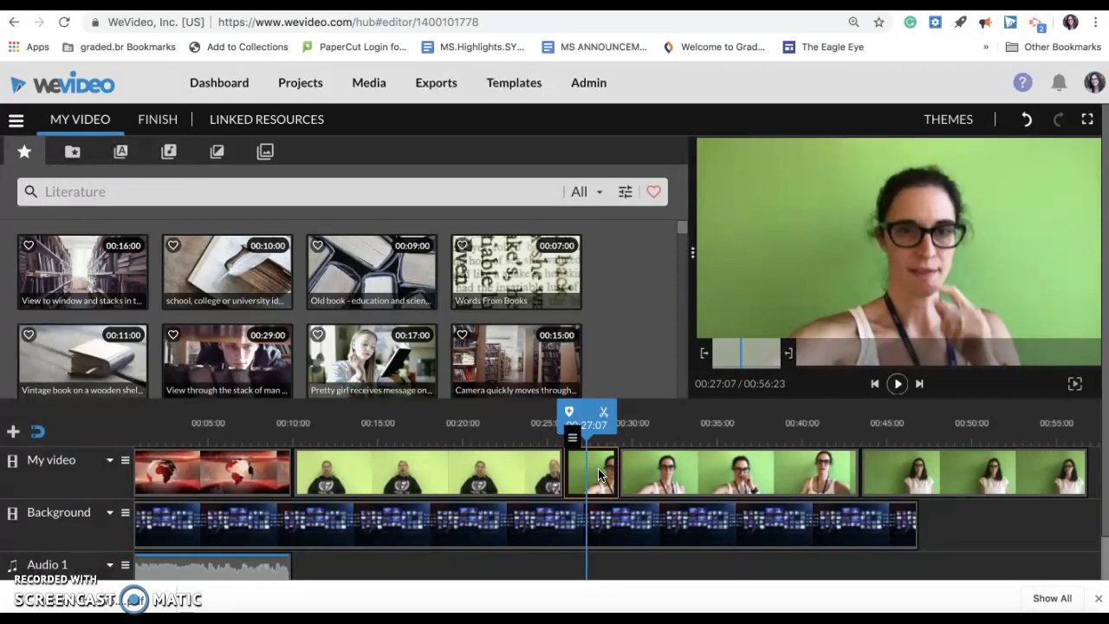
right_click(598, 468)
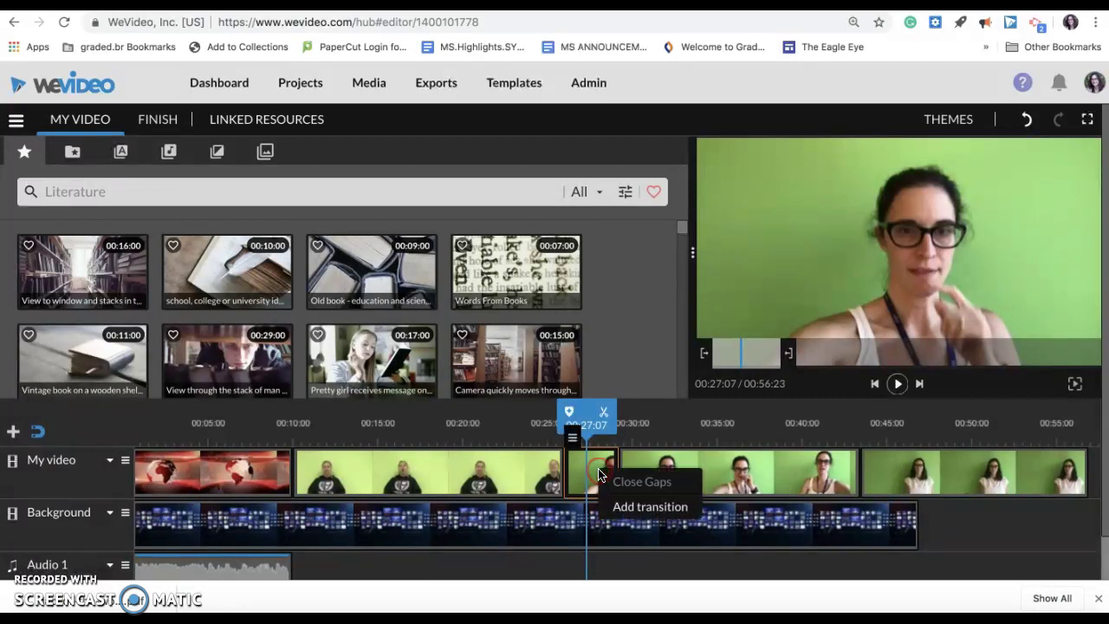
mouse_move(586, 414)
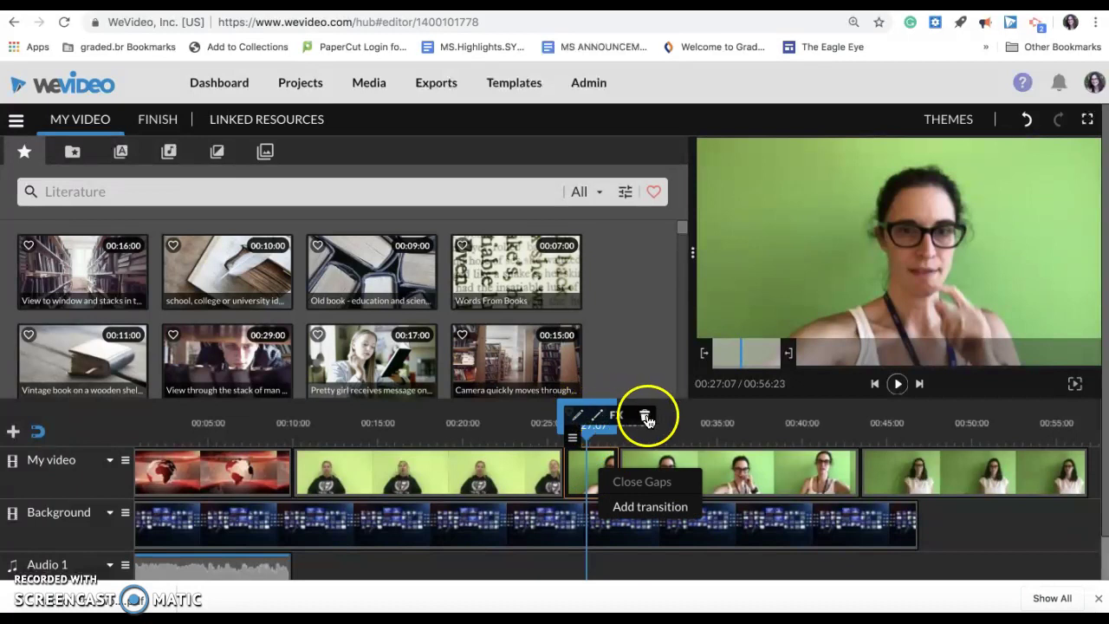
- Delete the short opening piece and slide the remaining clips left into the gap
click(646, 419)
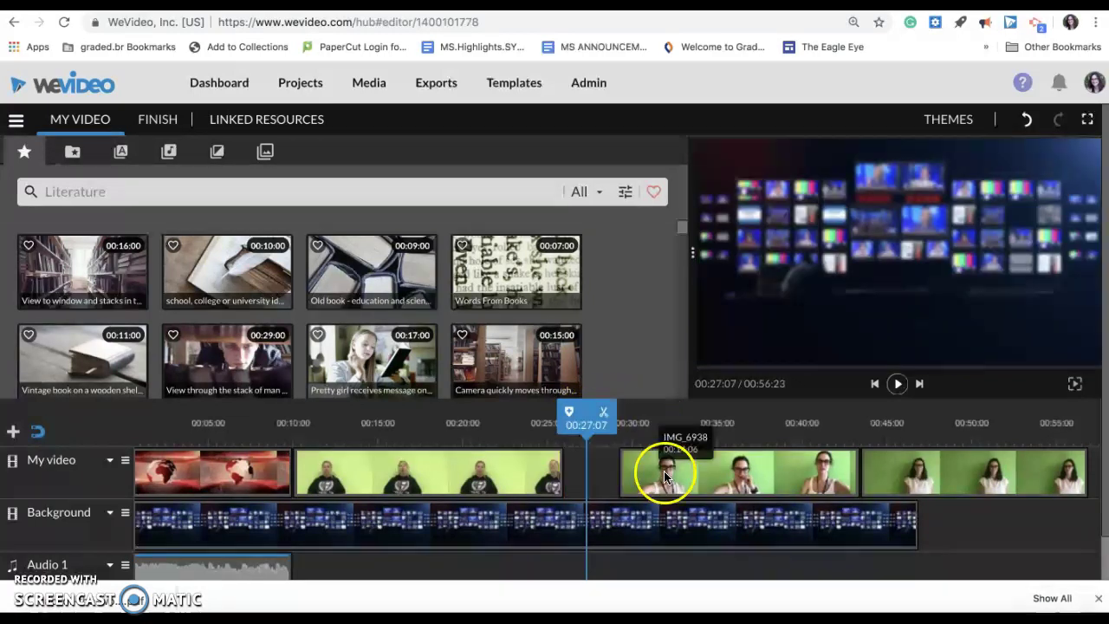
drag(664, 470, 610, 474)
click(842, 470)
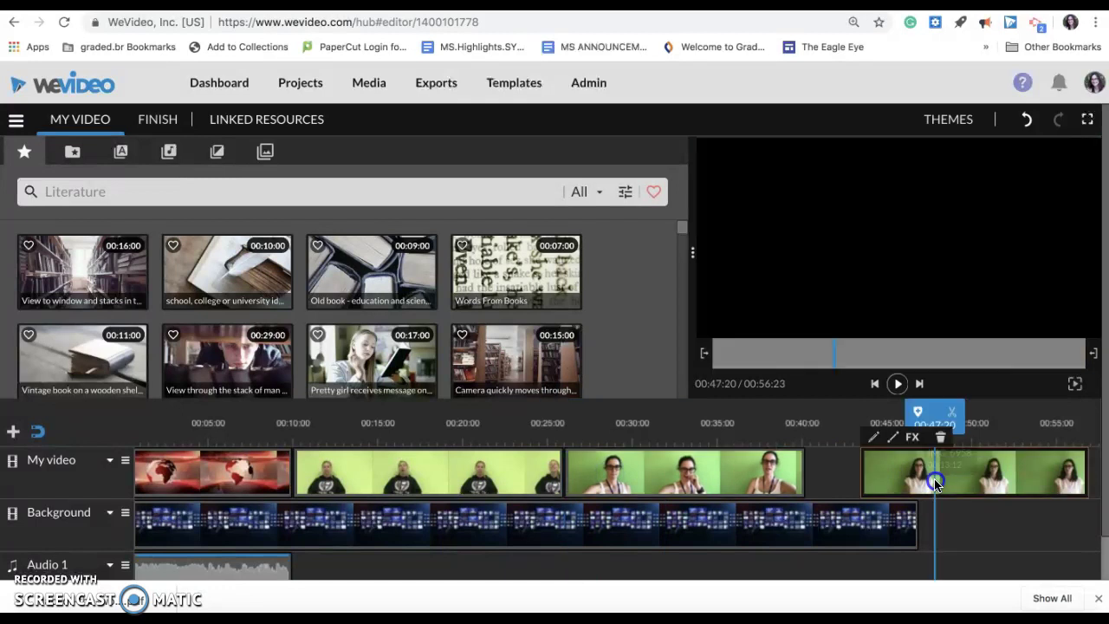
drag(936, 473, 887, 482)
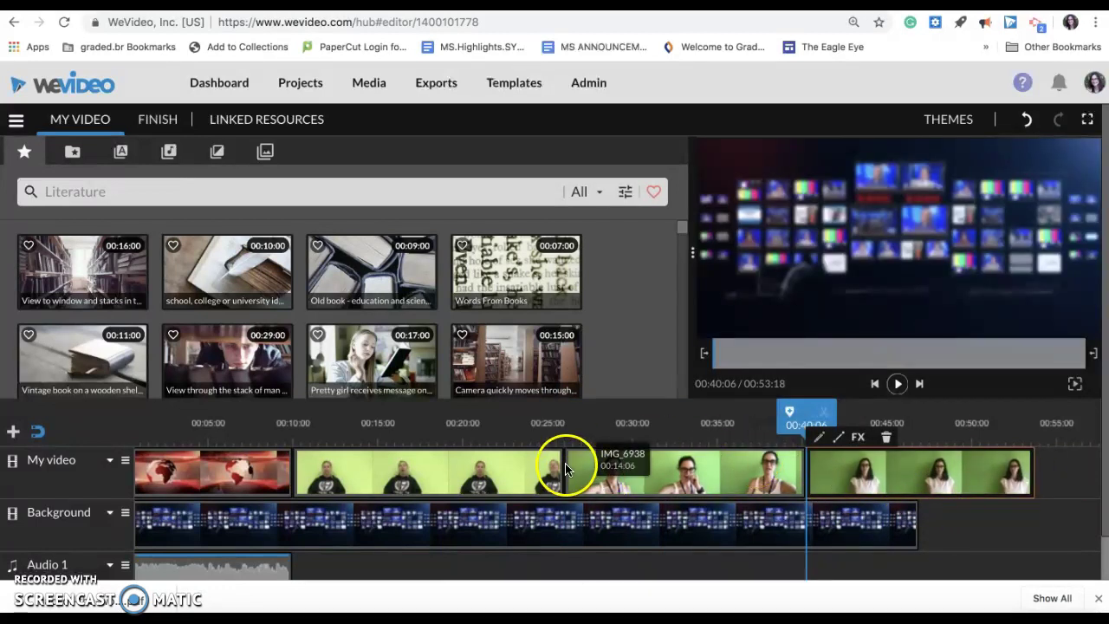
drag(789, 474, 774, 476)
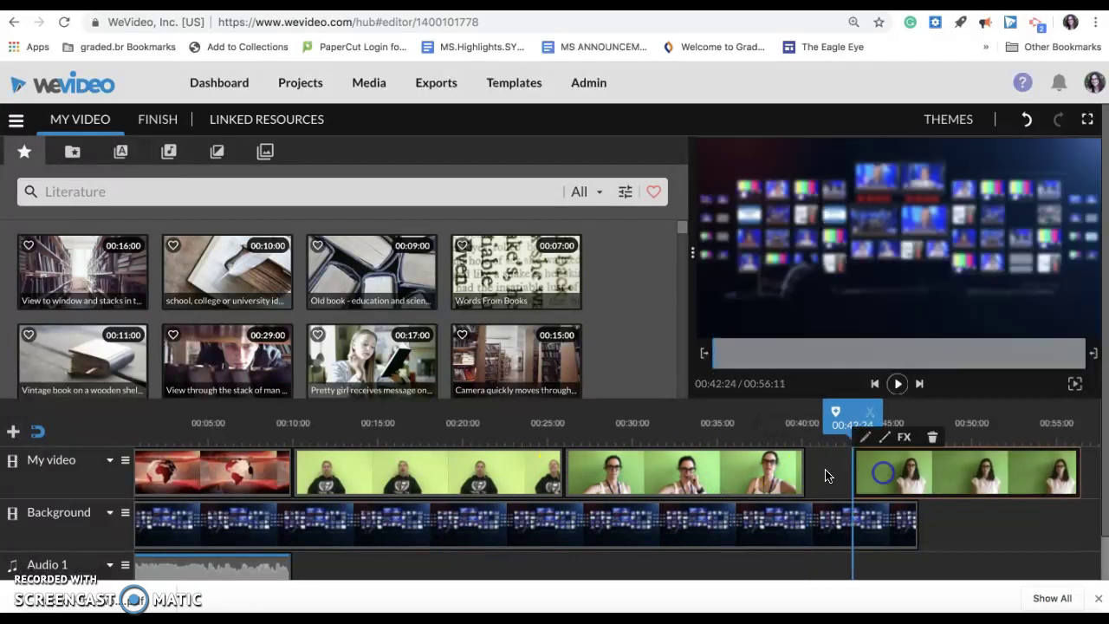
- Try opening options for the empty gap between the clips
click(626, 463)
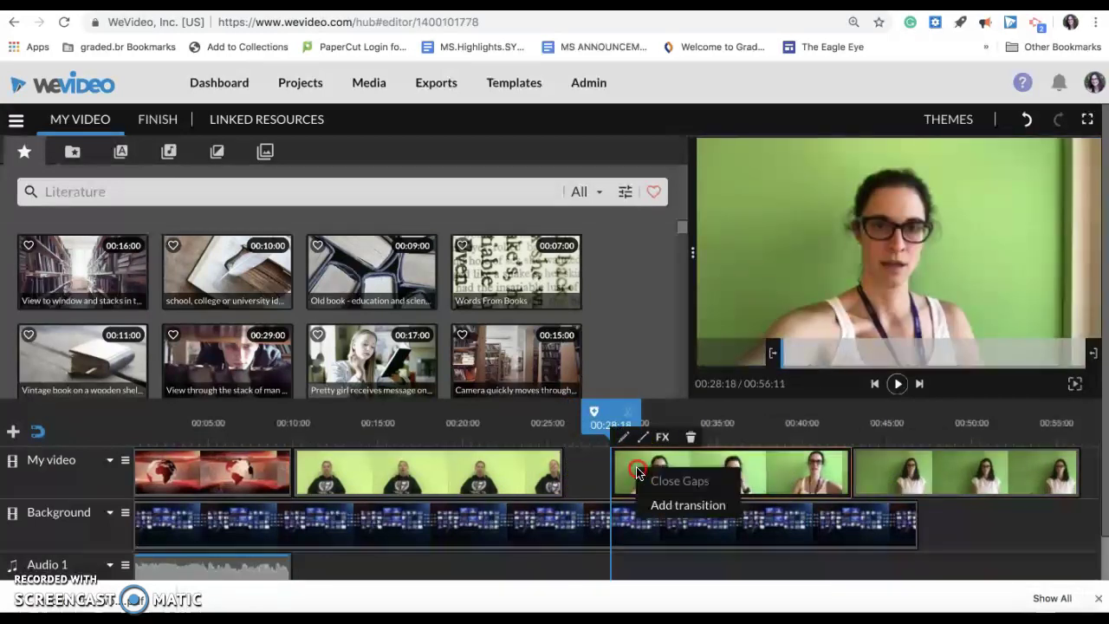
right_click(578, 472)
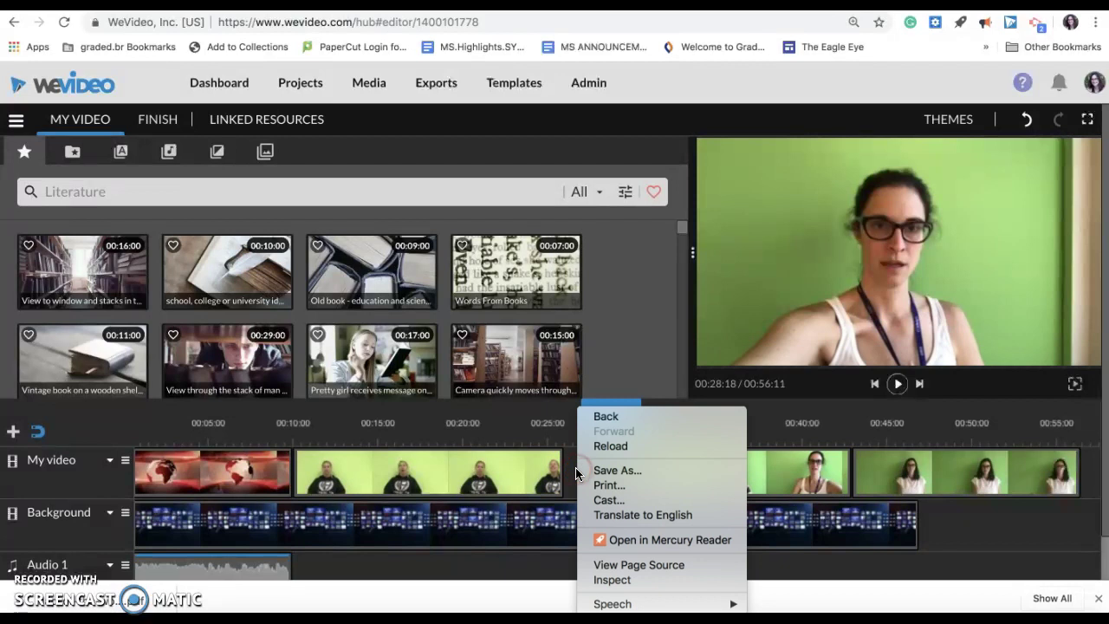
right_click(576, 475)
click(541, 475)
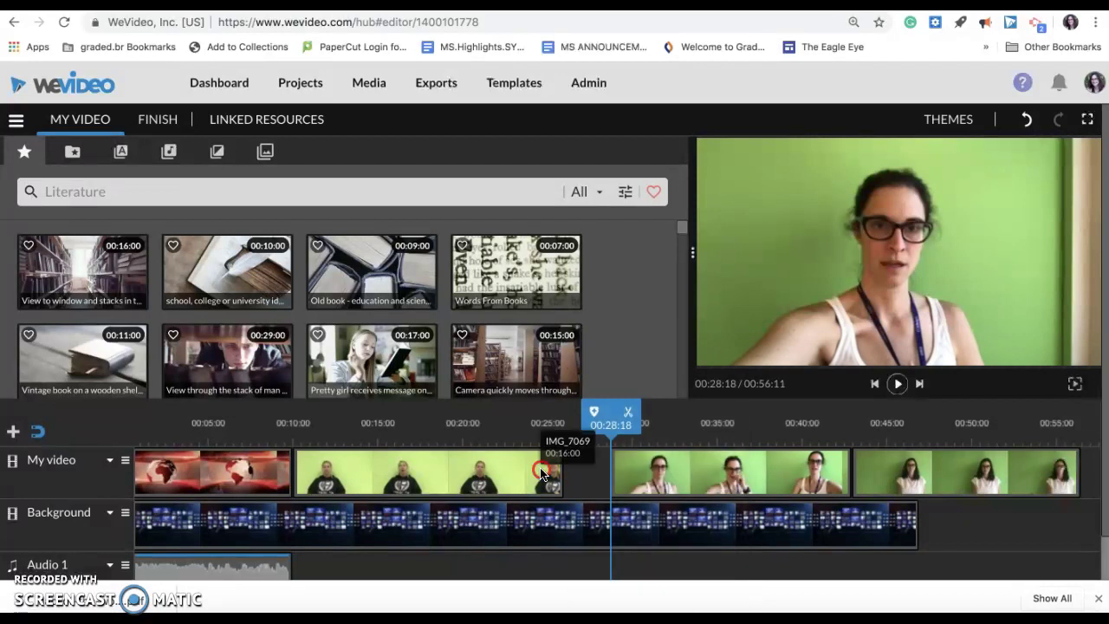
right_click(542, 473)
click(587, 461)
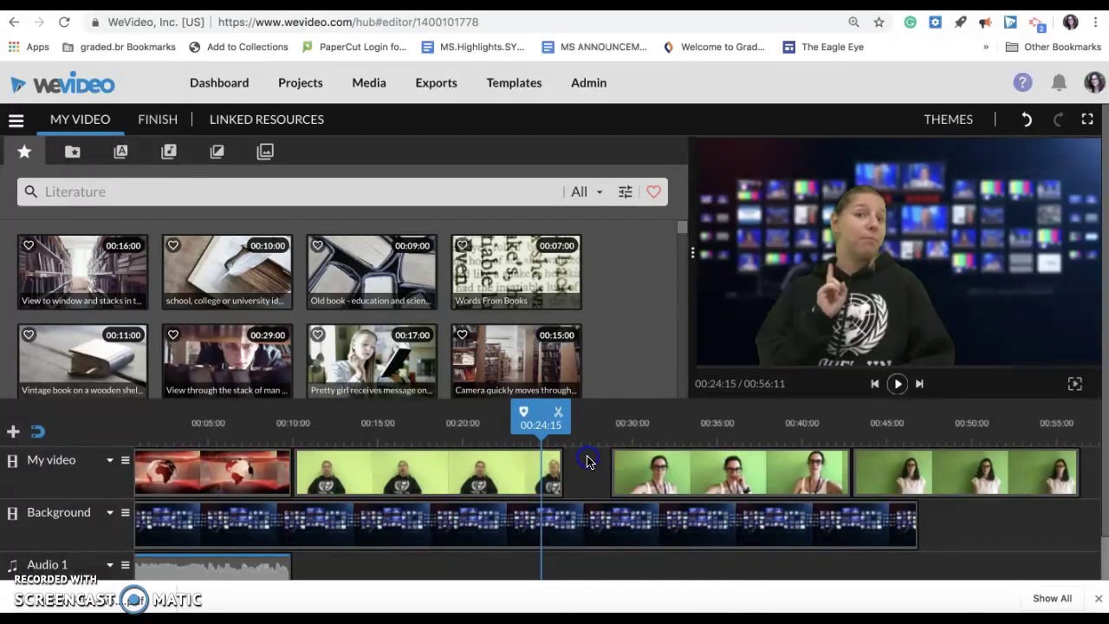
- Close the gap before the IMG_6938 clip and jump to 00:35:03
right_click(632, 469)
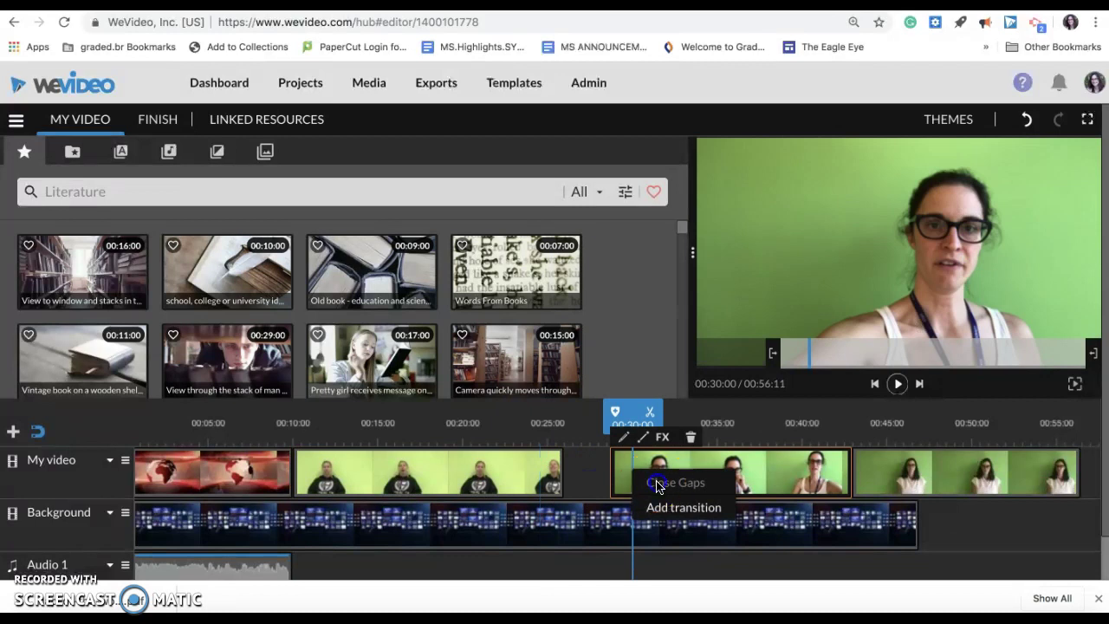
click(657, 483)
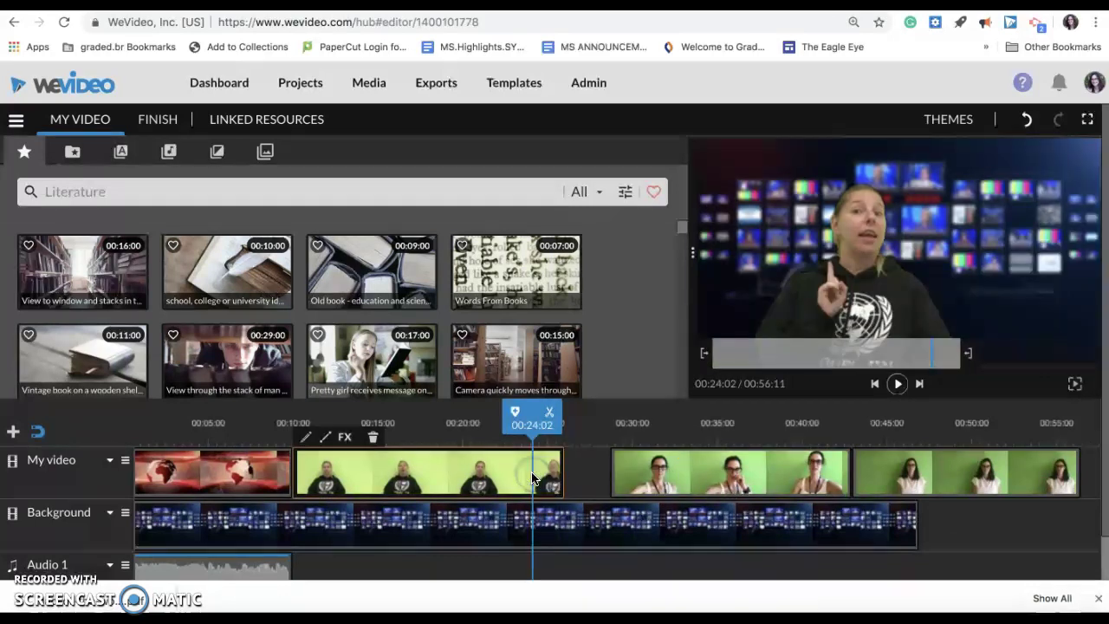
click(679, 477)
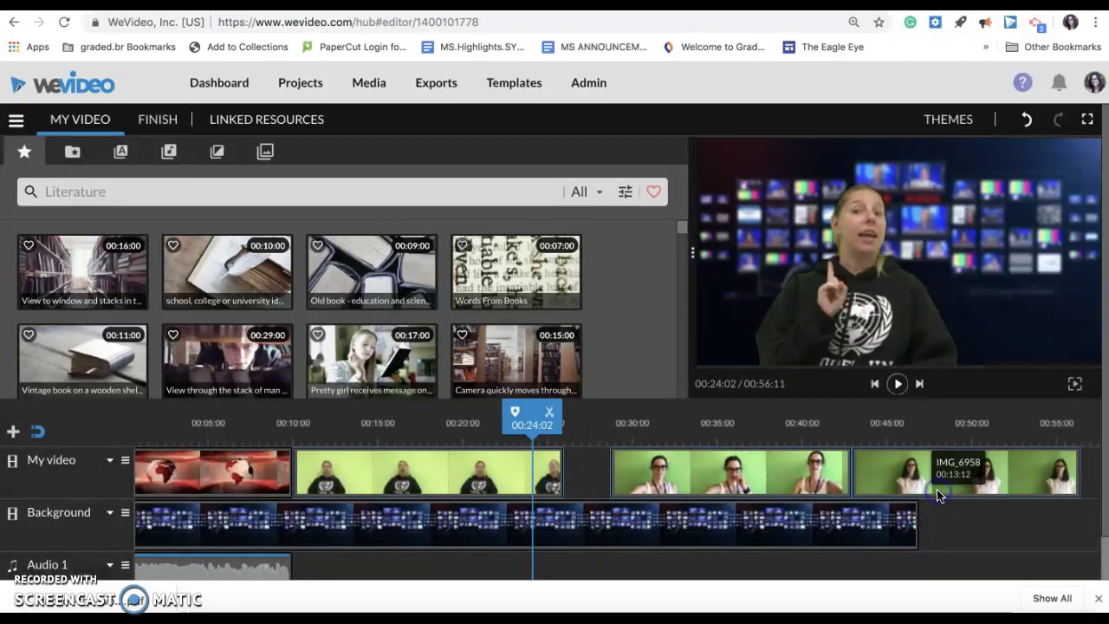
right_click(657, 487)
click(677, 497)
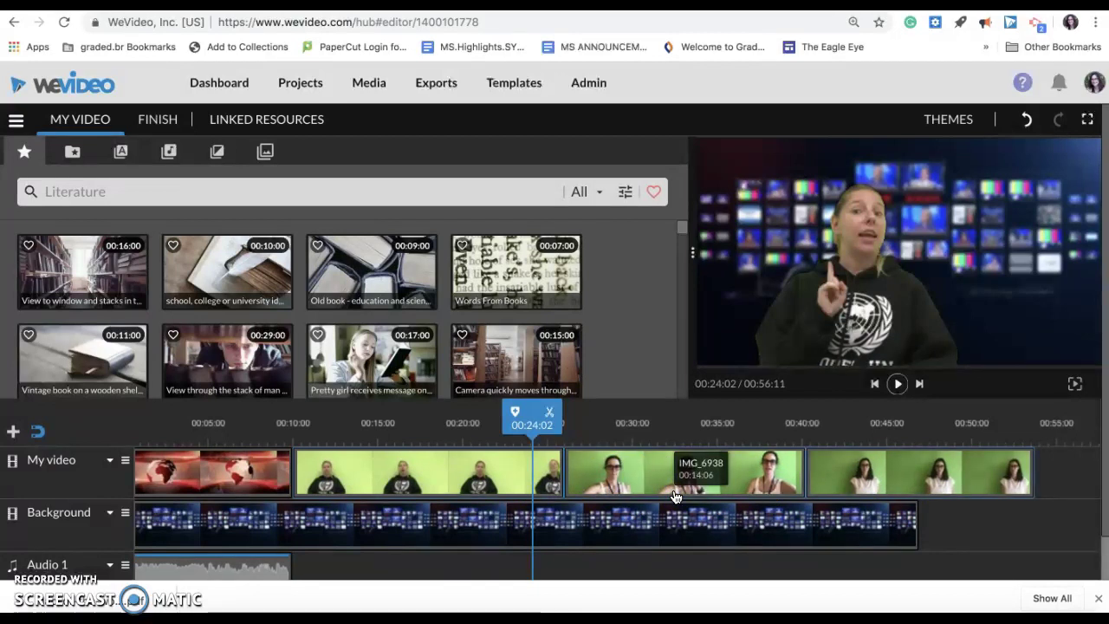
click(719, 455)
- Scrub to about 00:43, play, and pause near 00:45:04
click(719, 413)
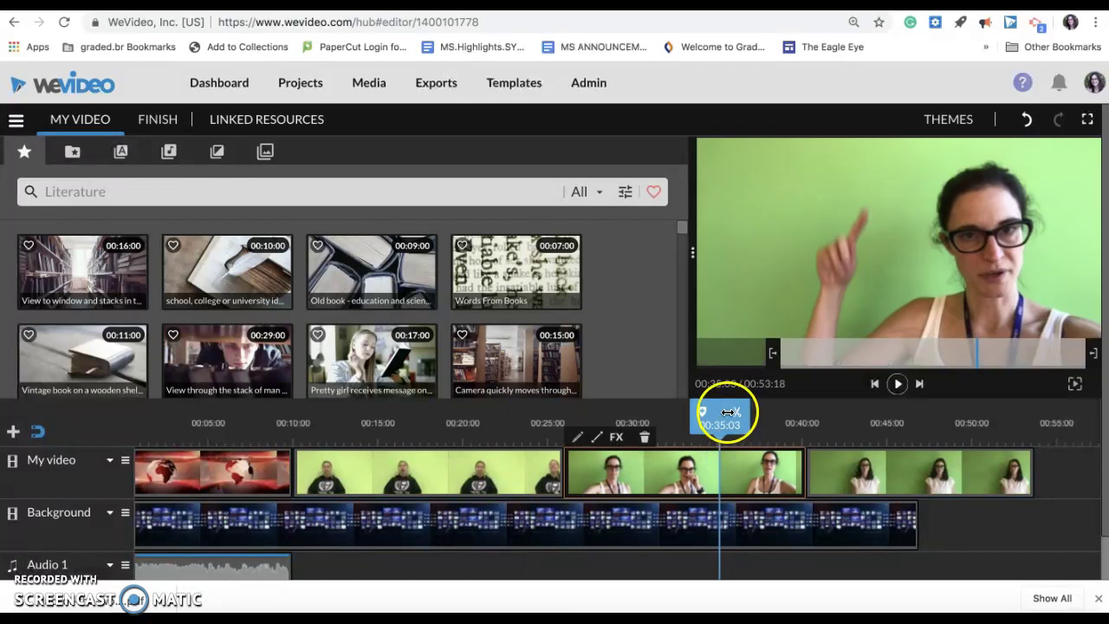
mouse_move(714, 411)
mouse_down()
mouse_move(613, 414)
mouse_move(884, 421)
mouse_move(849, 425)
mouse_up()
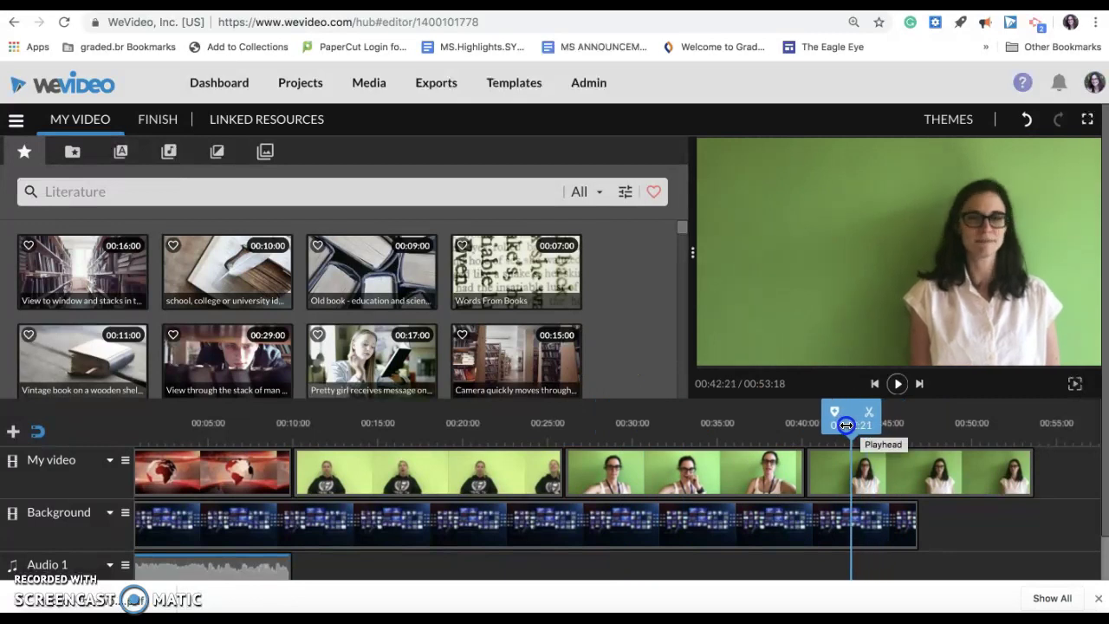
click(852, 409)
key(space)
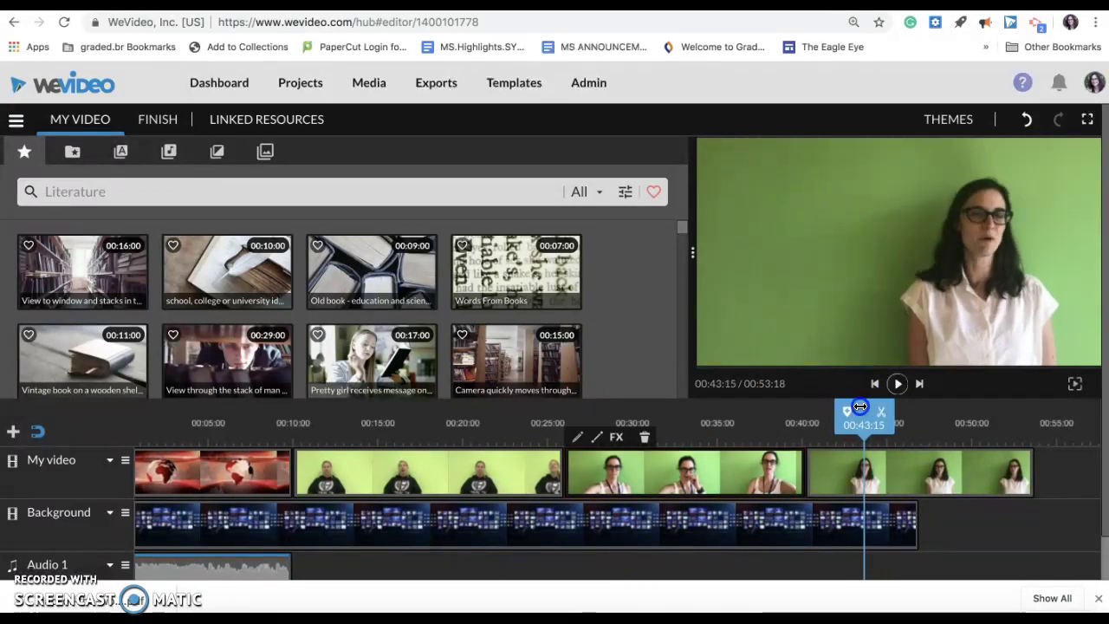
drag(763, 364, 718, 383)
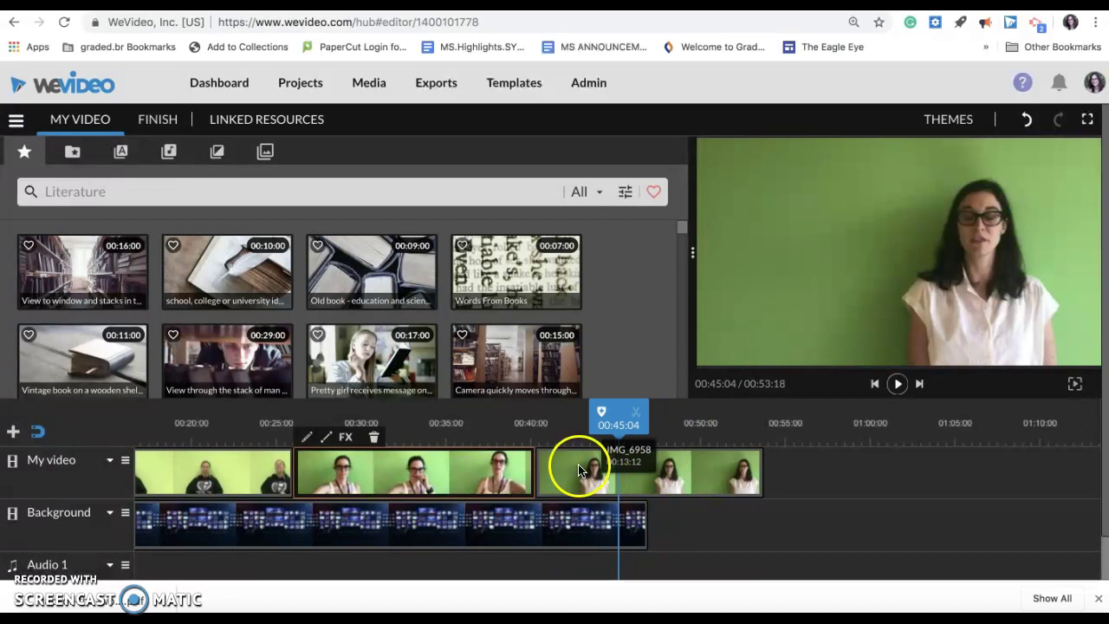
click(638, 415)
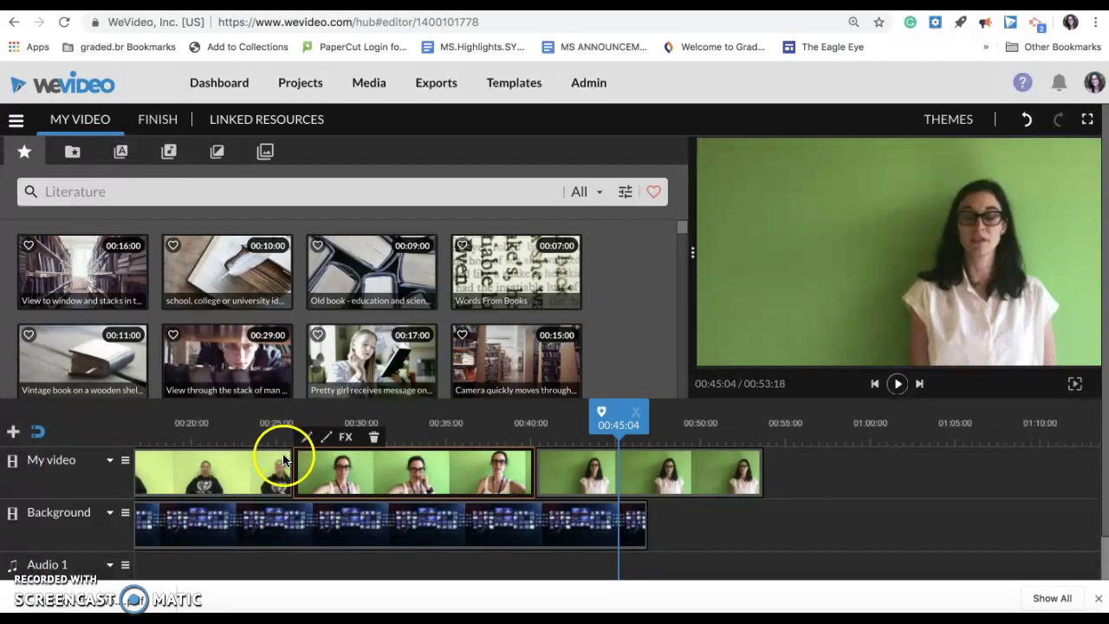
- In IMG_6958, replay from about 00:43 and stop exactly at 00:45:00
click(545, 491)
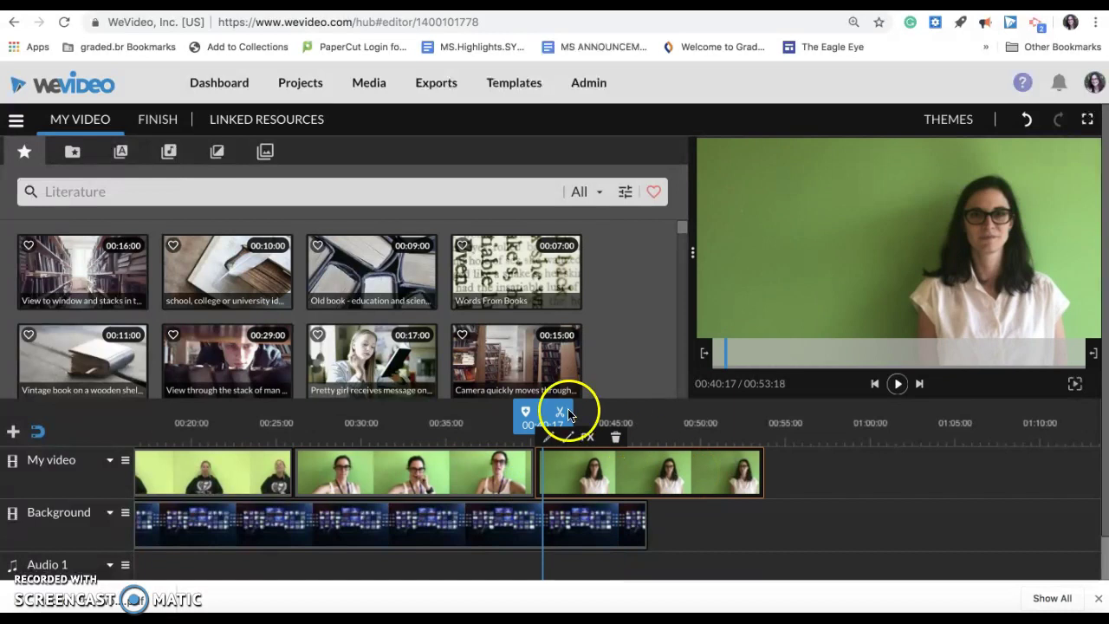
drag(538, 406, 584, 408)
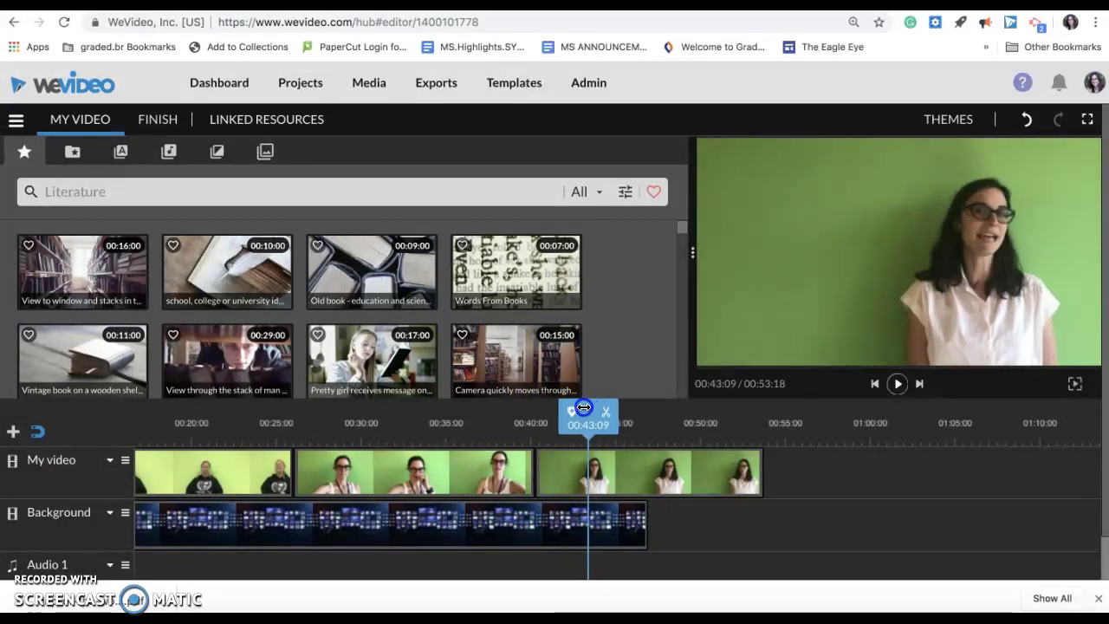
key(space)
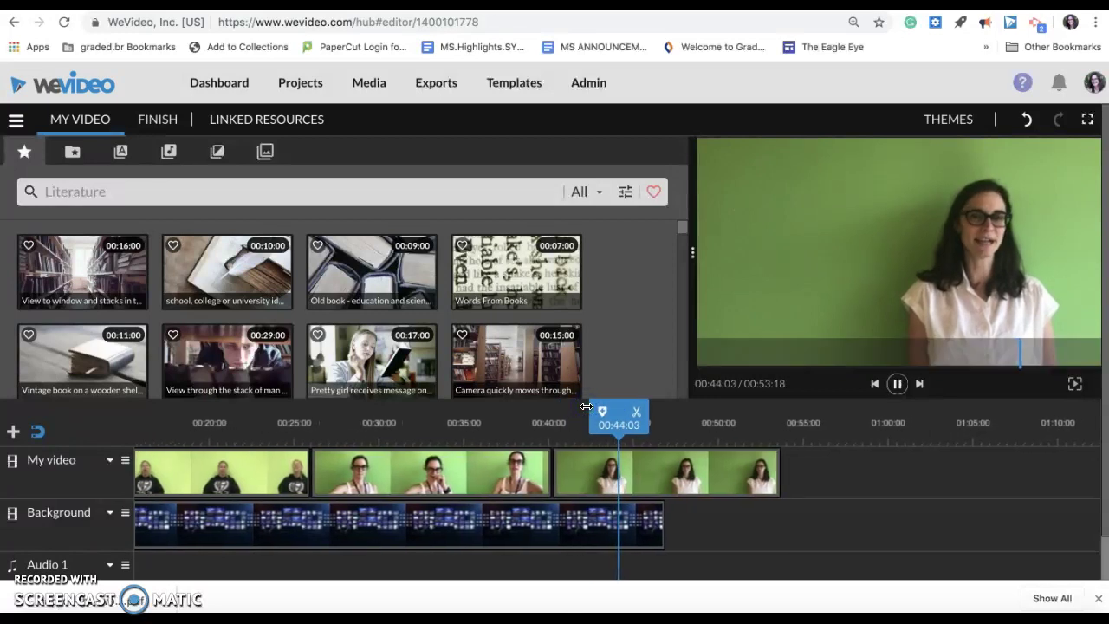
key(space)
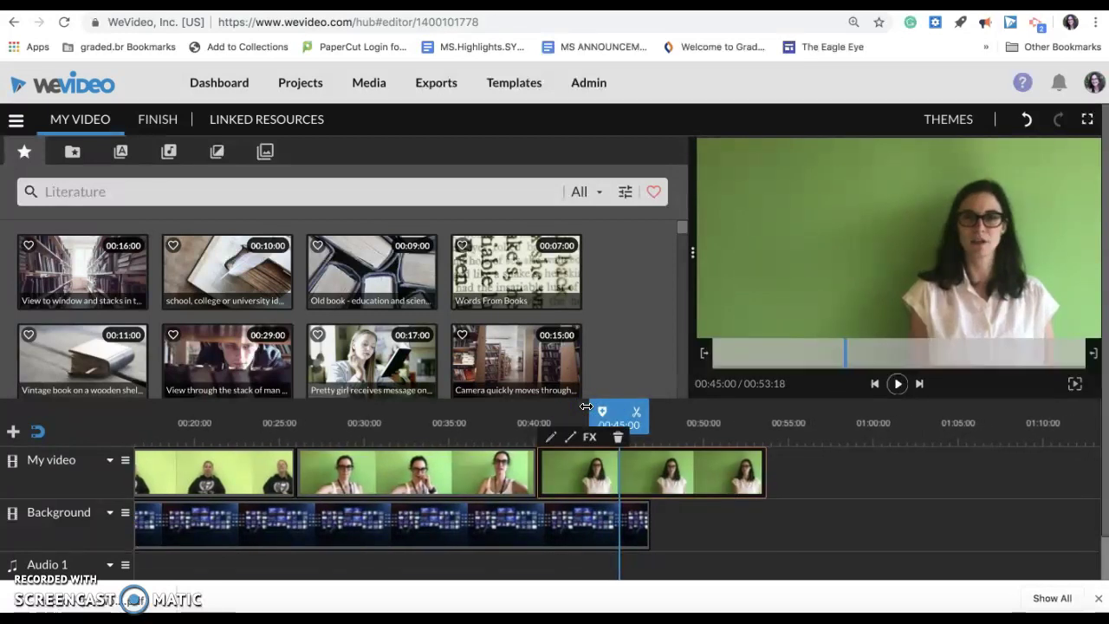
- Split IMG_6958 at 00:45:00 and 00:47:04, then delete the piece between
click(638, 413)
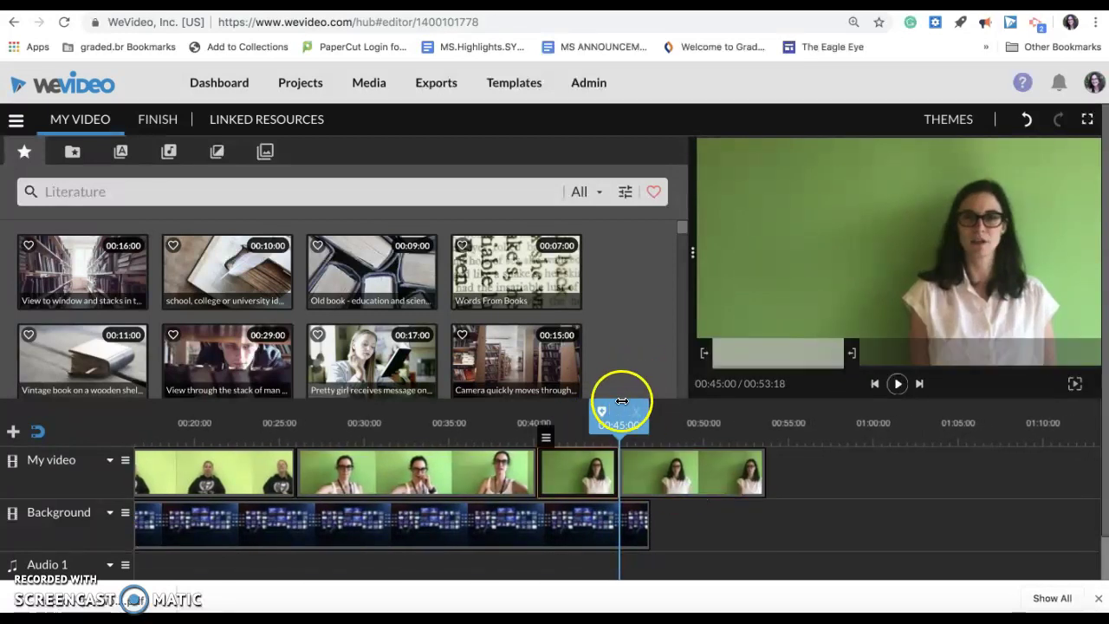
key(space)
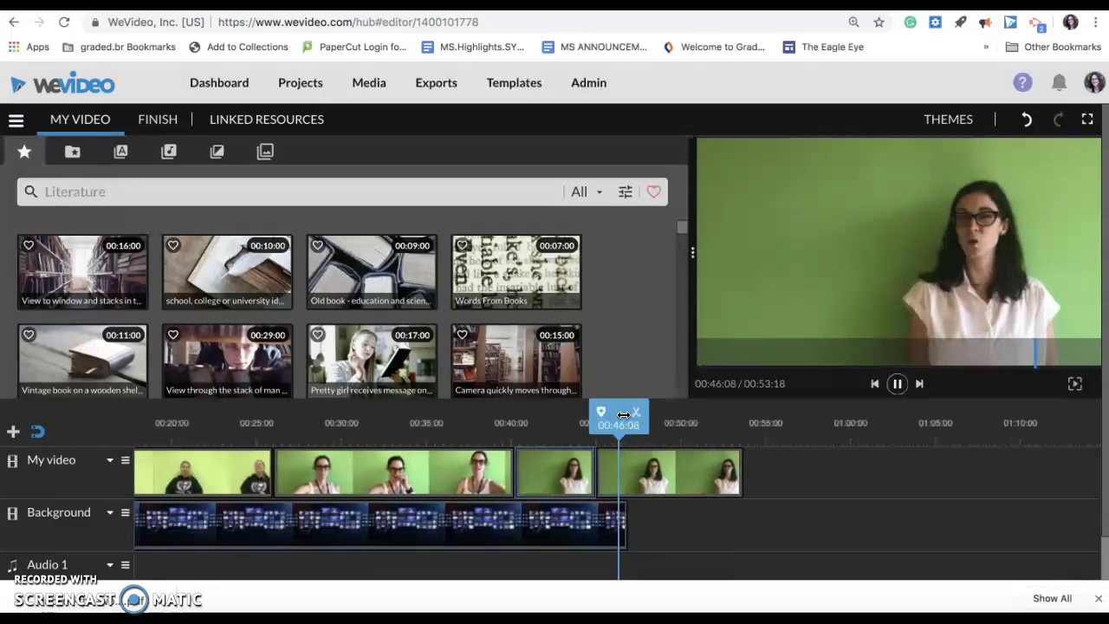
key(space)
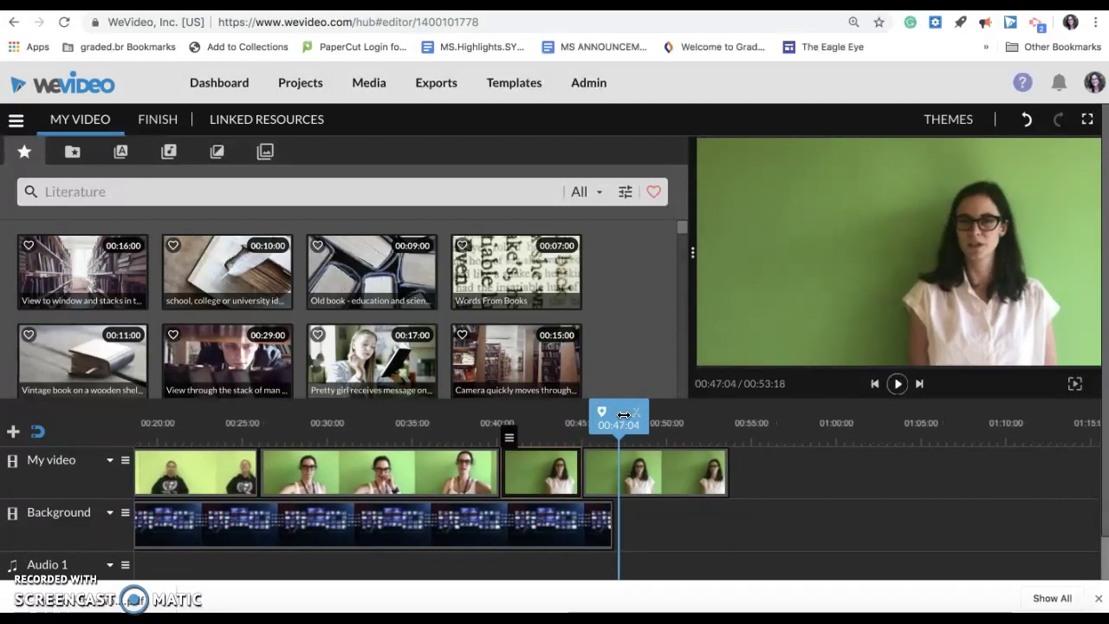
click(595, 470)
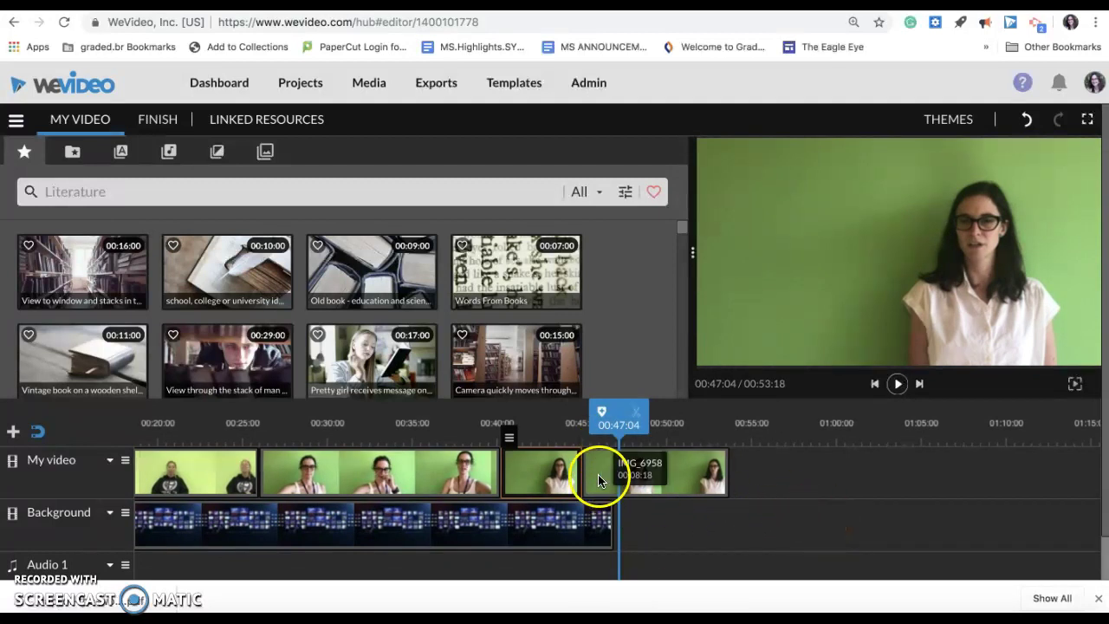
drag(599, 414, 620, 411)
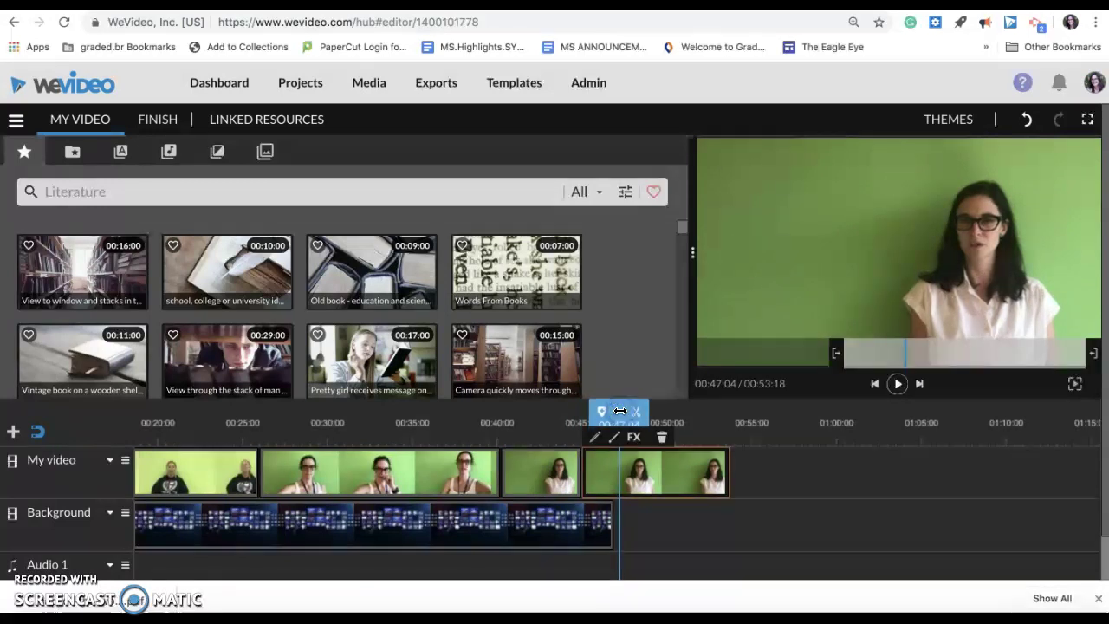
click(601, 475)
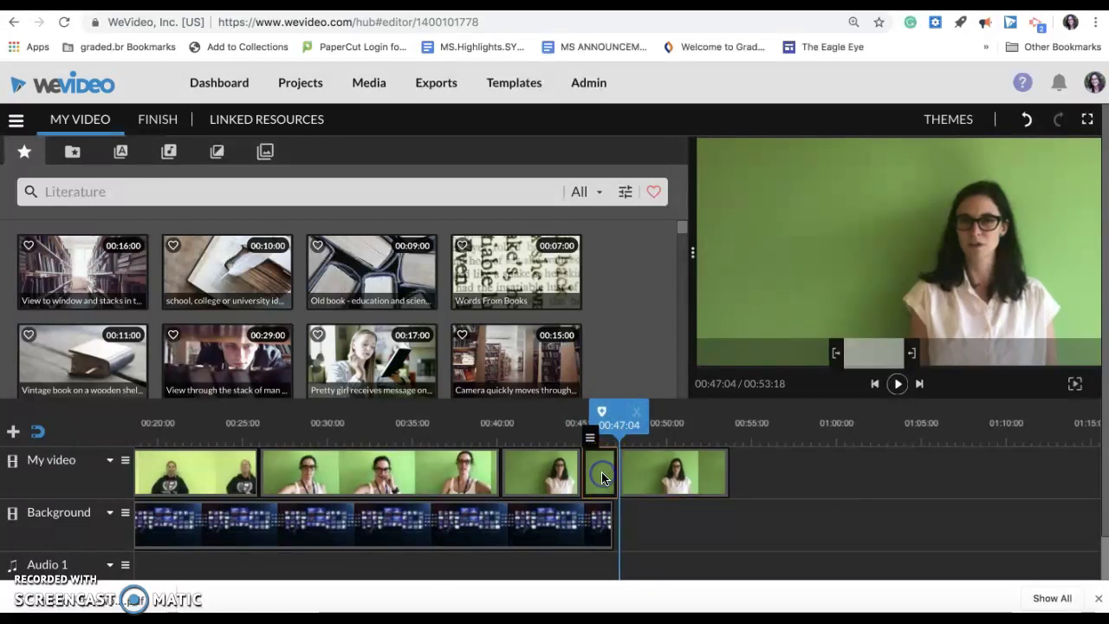
key(Delete)
- Close the gap before the last clip using its right-click Close Gap option
click(550, 477)
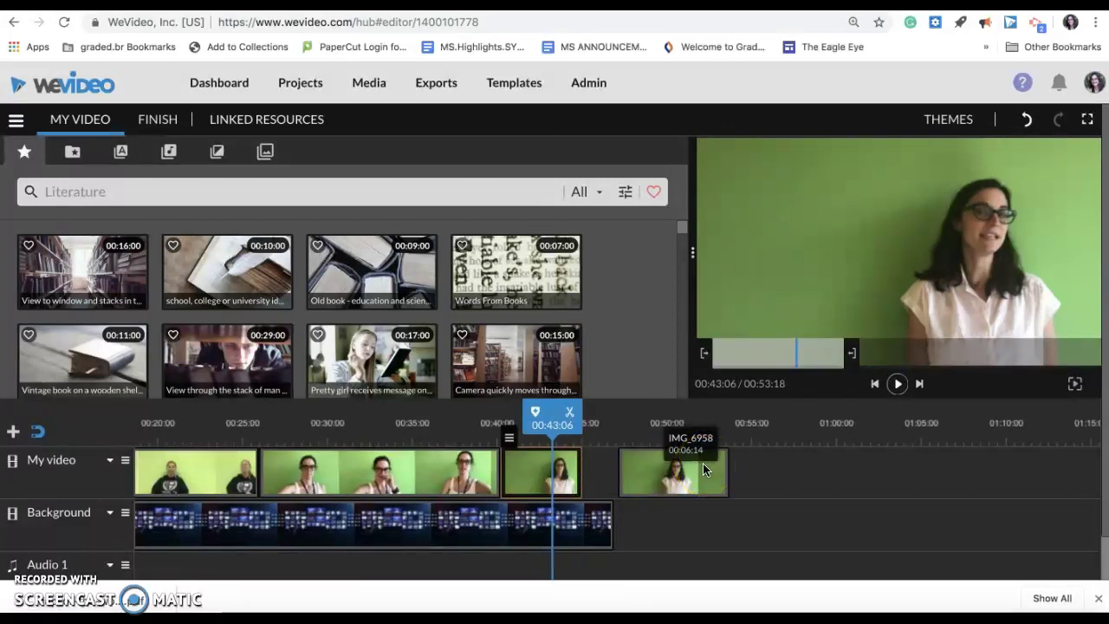
click(538, 473)
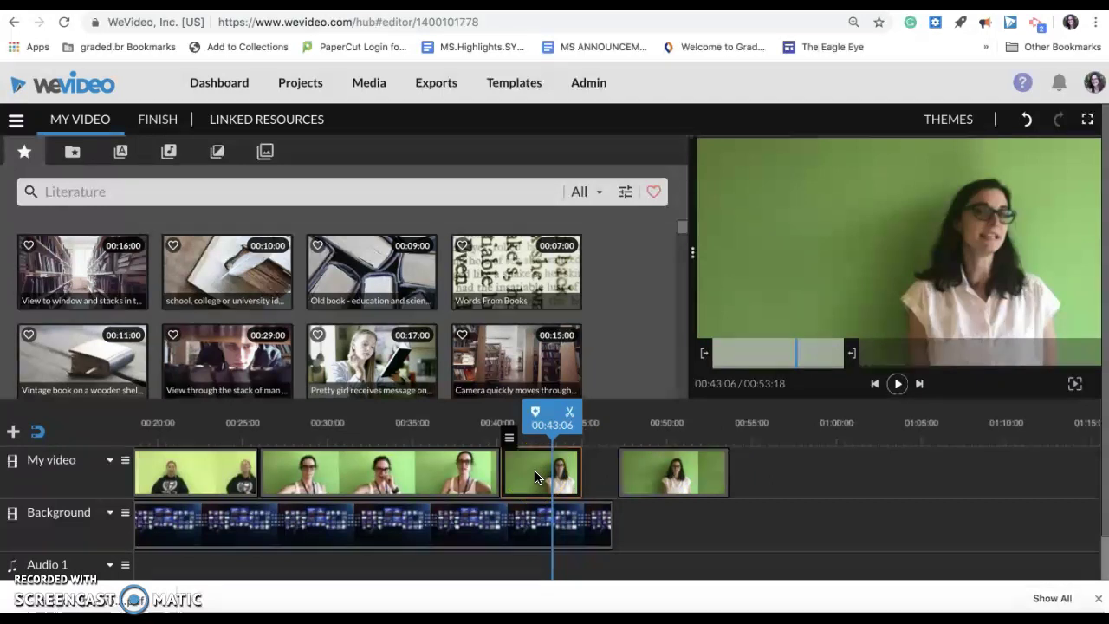
click(676, 473)
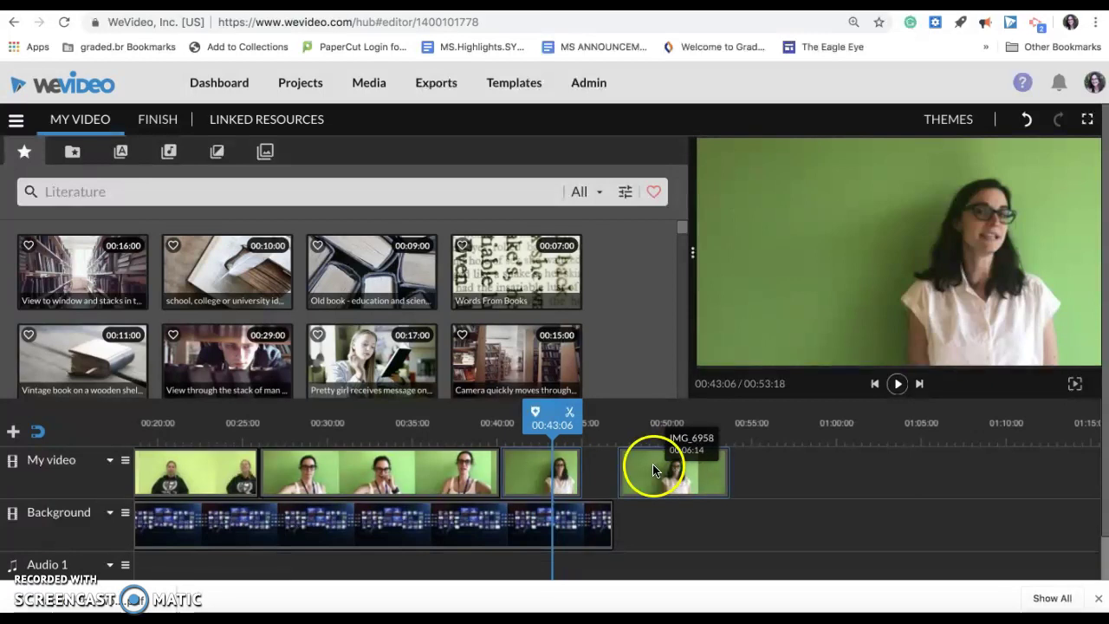
right_click(653, 466)
click(666, 477)
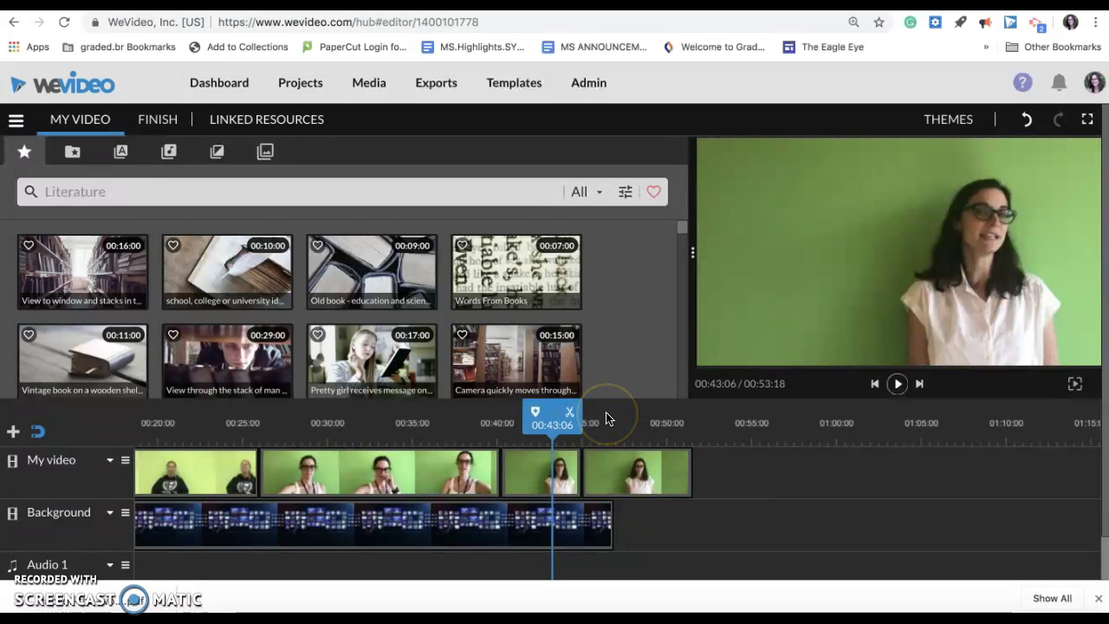
- Scrub the playhead back through IMG_6938 to 00:37:21
drag(553, 412, 466, 412)
click(485, 465)
click(488, 409)
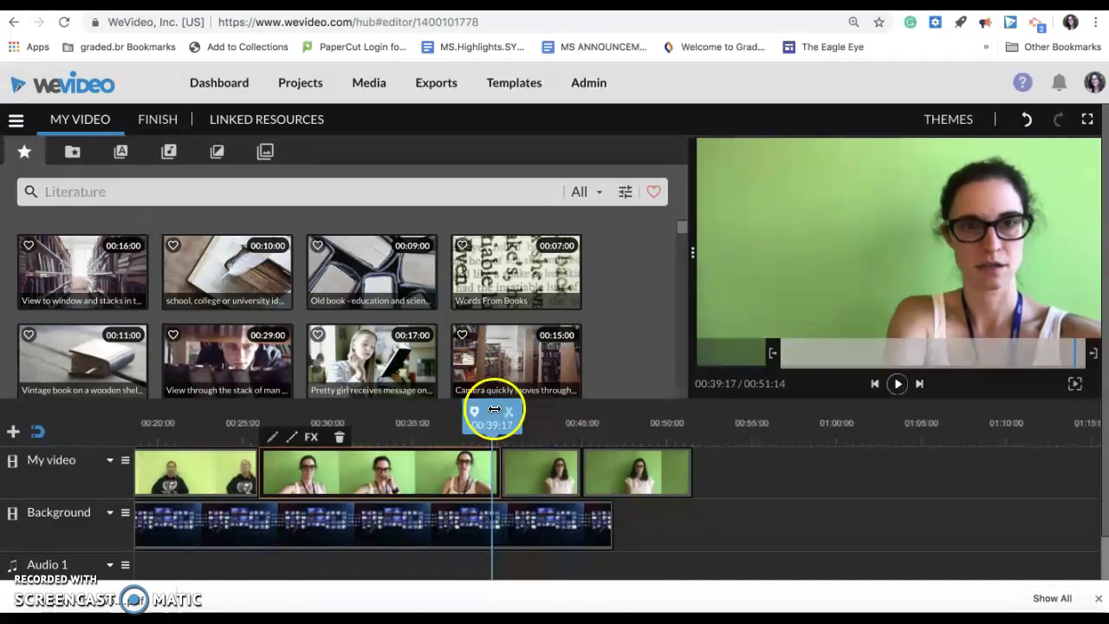
drag(488, 414, 464, 408)
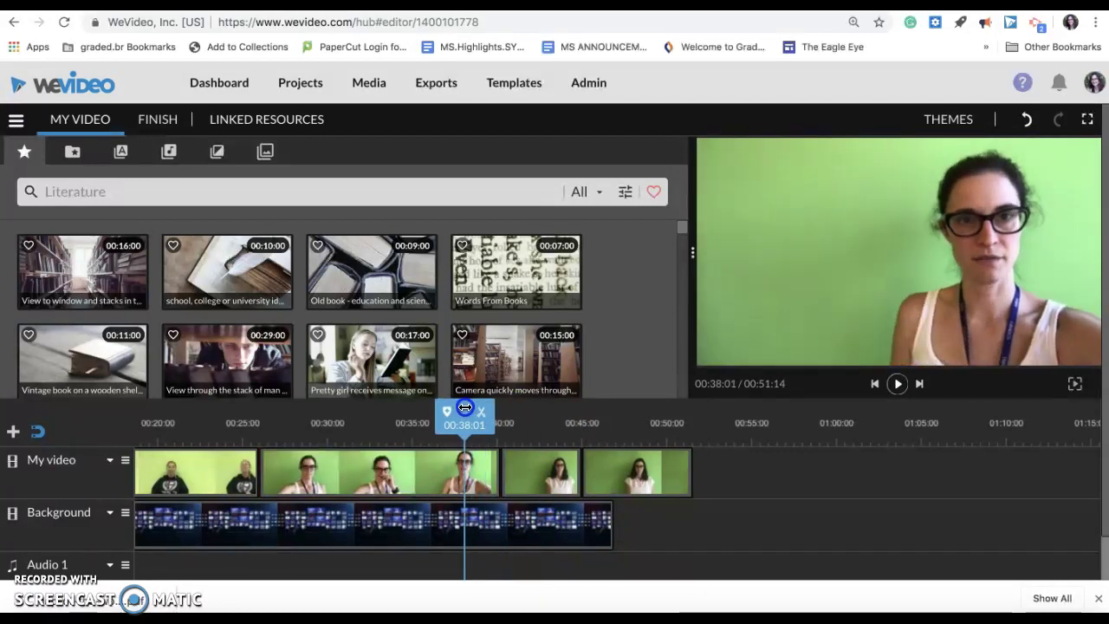